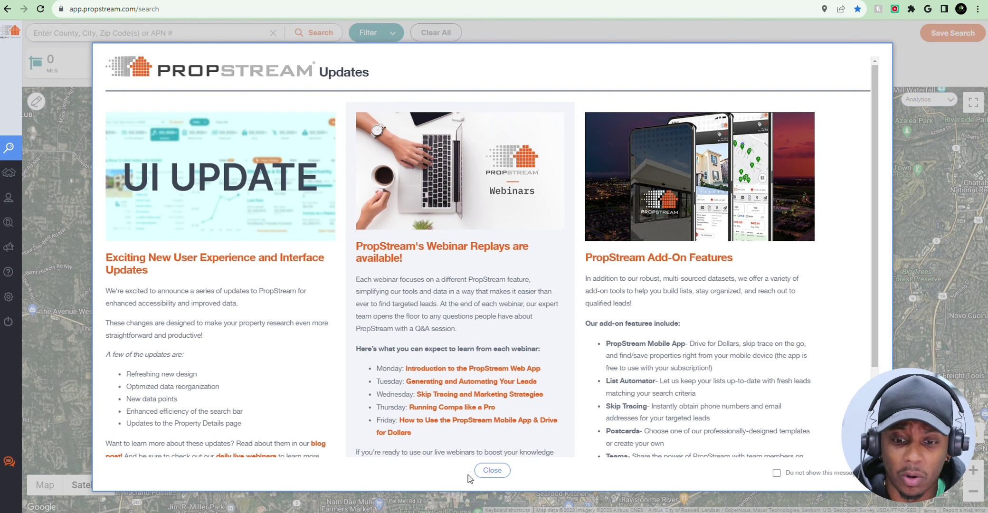
Dismiss the updates pop-up, rerun the recent 30083, GA search, and open the filters.
{"action": "left_click", "coordinate": [492, 475]}
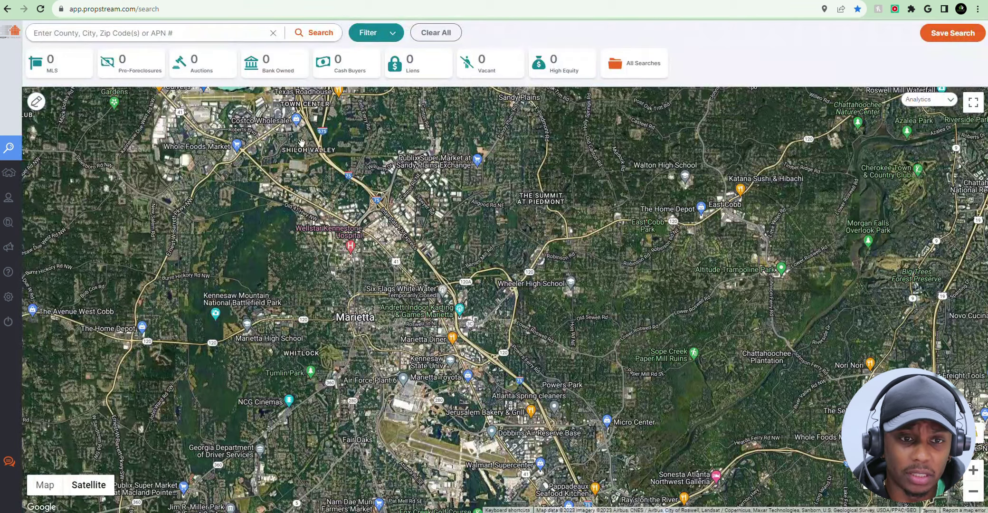
{"action": "left_click", "coordinate": [185, 34]}
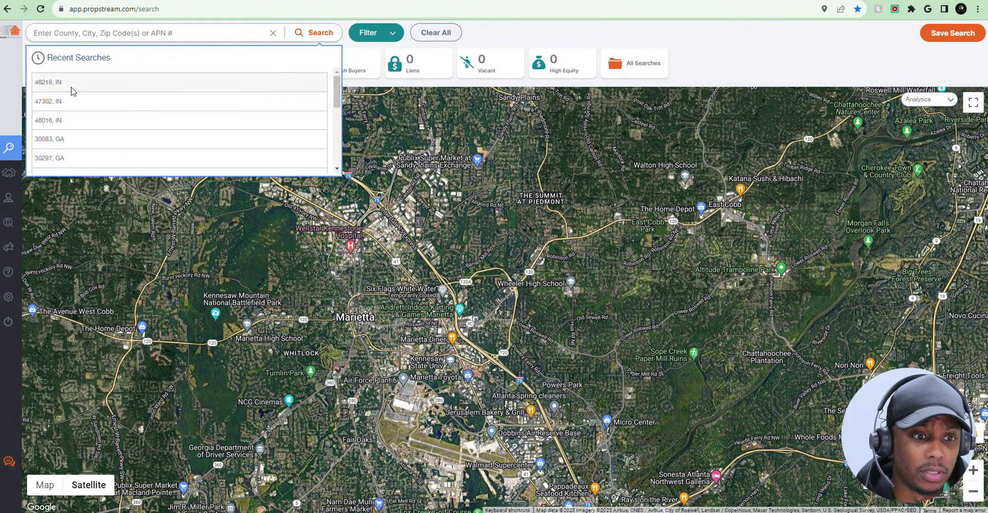
{"action": "left_click", "coordinate": [71, 139]}
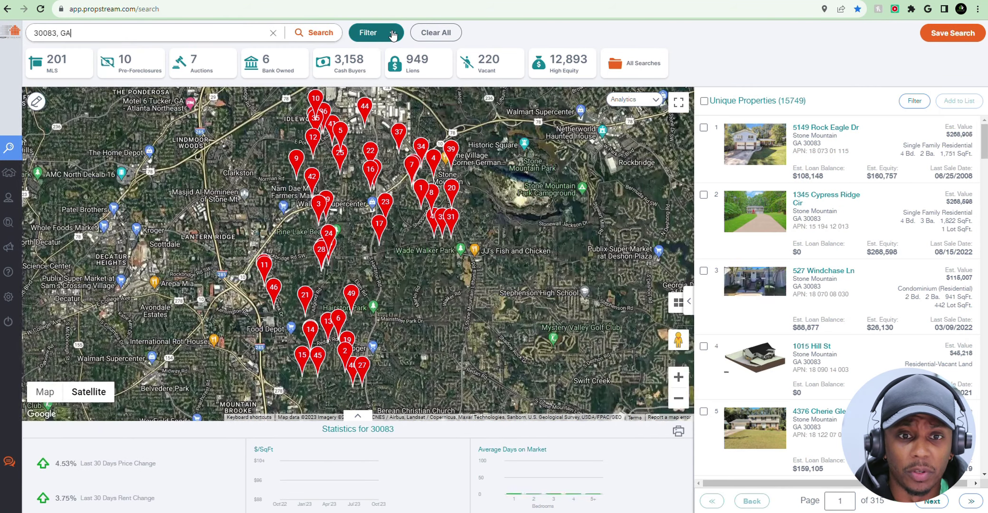
{"action": "left_click", "coordinate": [392, 34]}
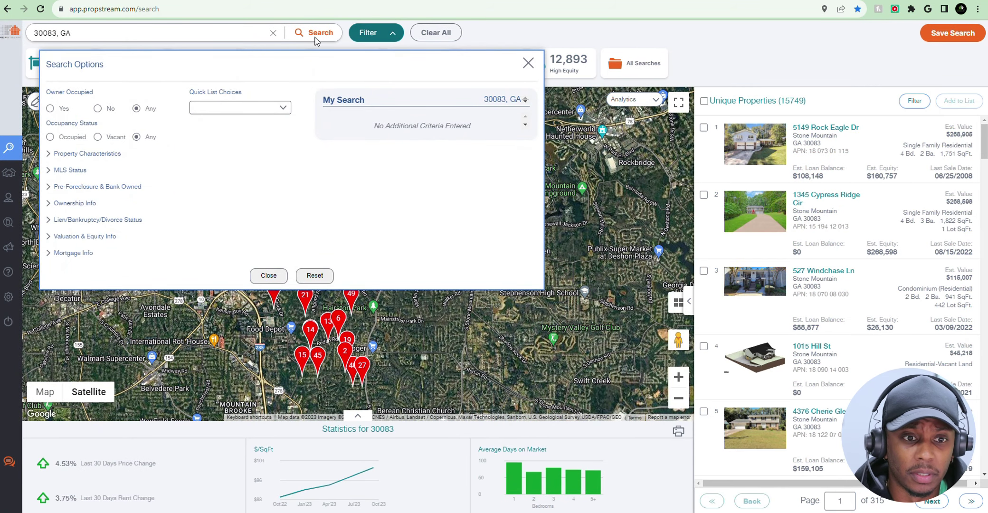
Try the On Market, Vacant and Liens quick-list choices, keeping Liens selected.
{"action": "left_click", "coordinate": [258, 107]}
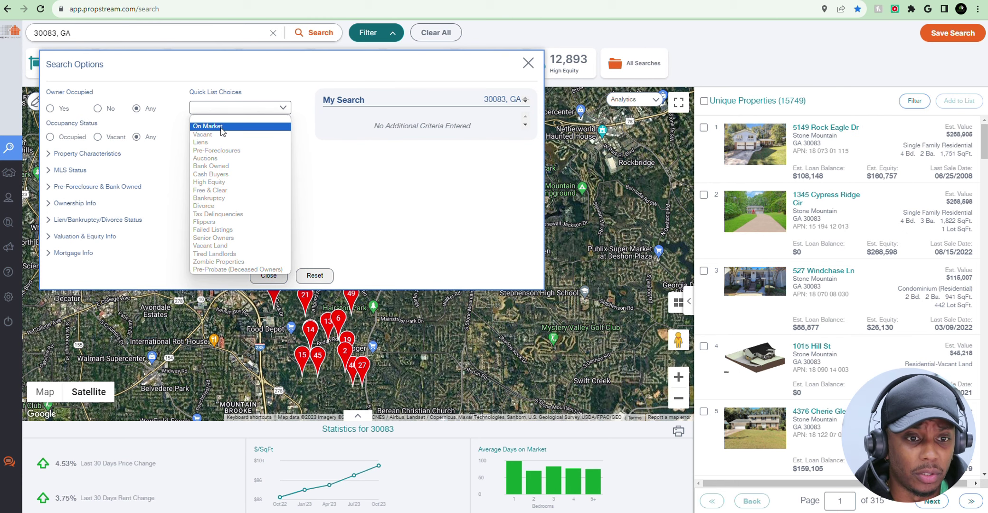
{"action": "left_click", "coordinate": [222, 127]}
{"action": "left_click", "coordinate": [278, 106]}
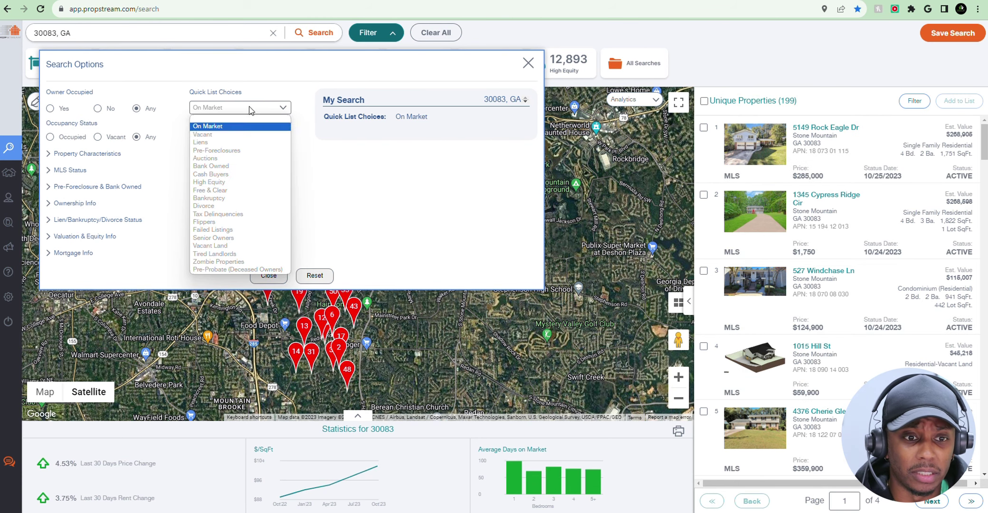
{"action": "left_click", "coordinate": [226, 136]}
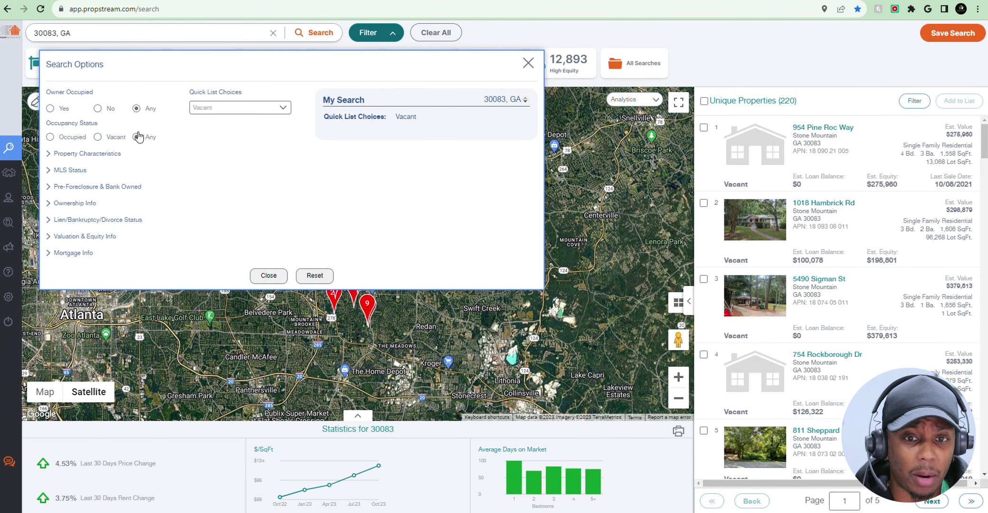
{"action": "left_click", "coordinate": [243, 109]}
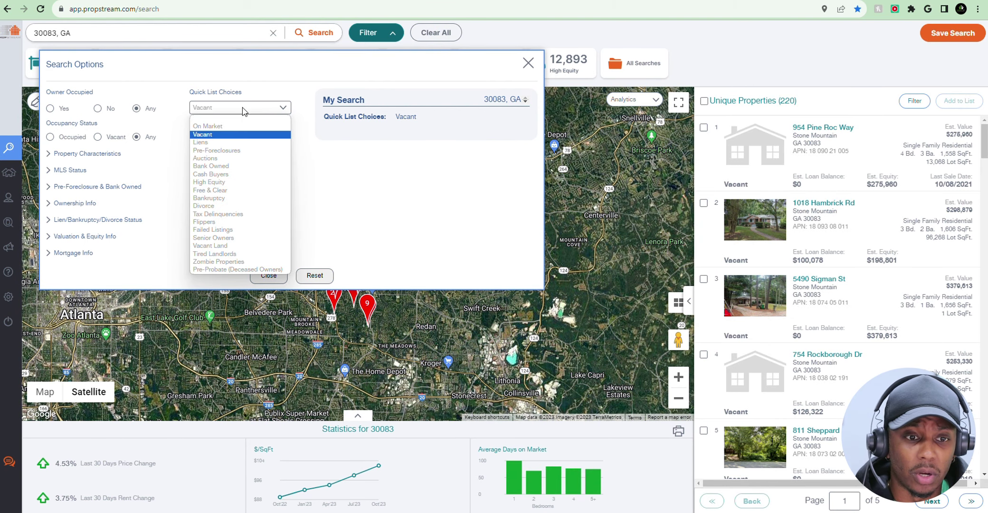
{"action": "left_click", "coordinate": [226, 142]}
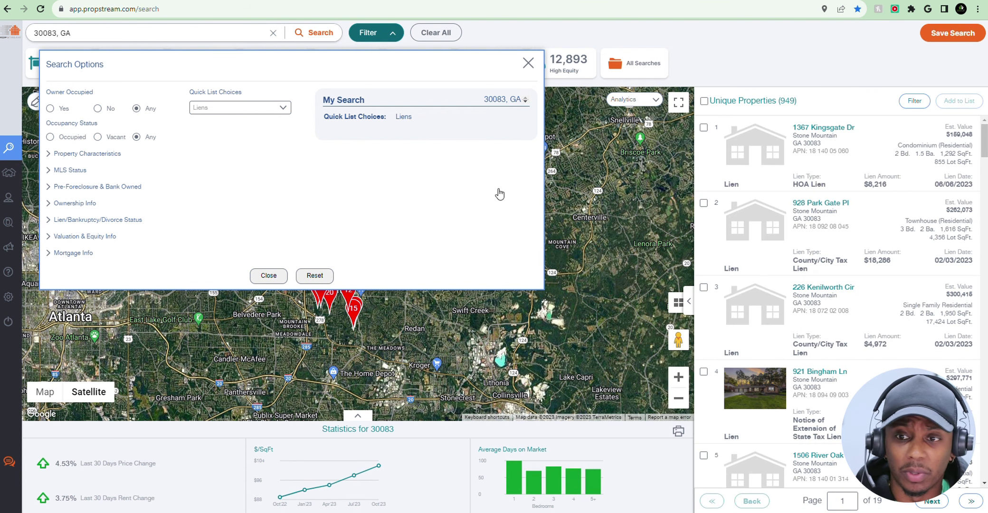
{"action": "left_click", "coordinate": [261, 112]}
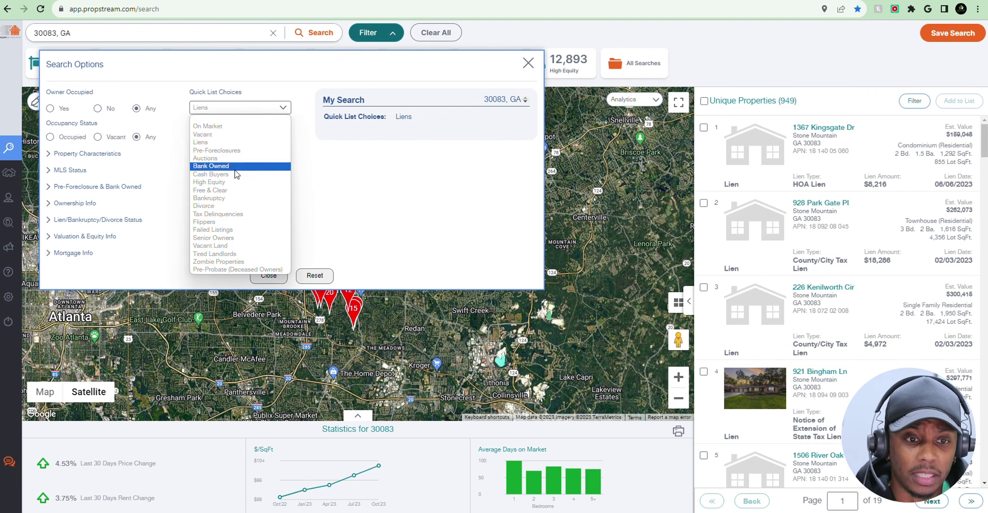
{"action": "left_click", "coordinate": [255, 112]}
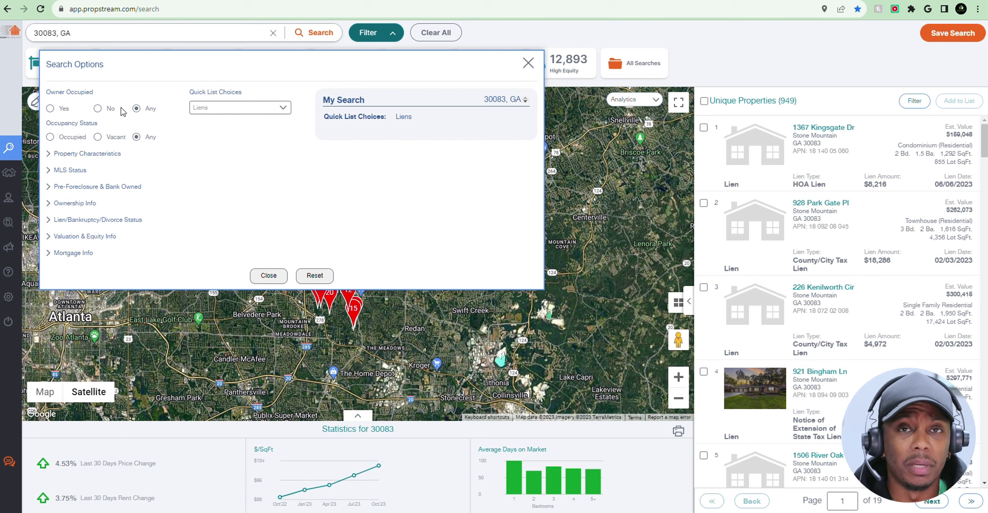
Set Owner Occupied to No and preview the Property Characteristics, MLS Status and Pre-Foreclosure groups.
{"action": "left_click", "coordinate": [98, 108]}
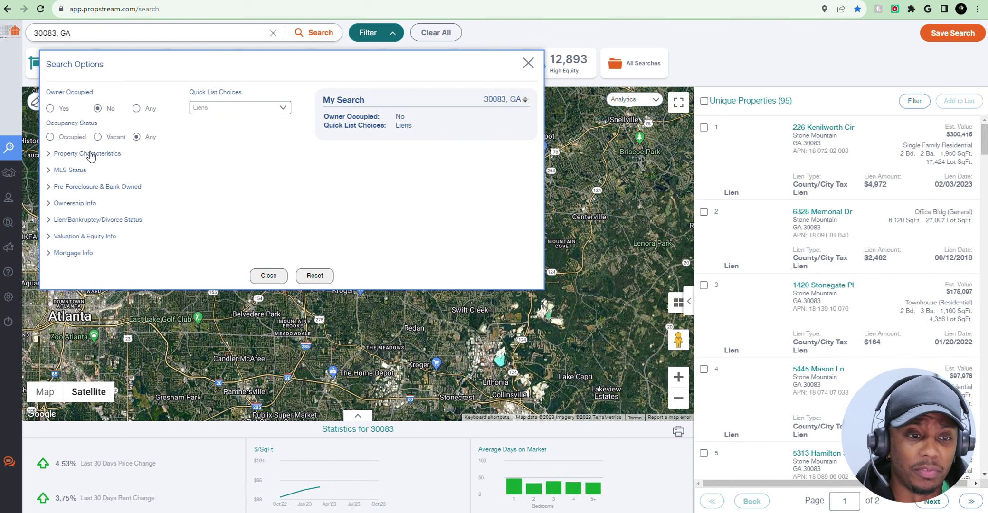
{"action": "left_click", "coordinate": [77, 154]}
{"action": "left_click", "coordinate": [65, 154]}
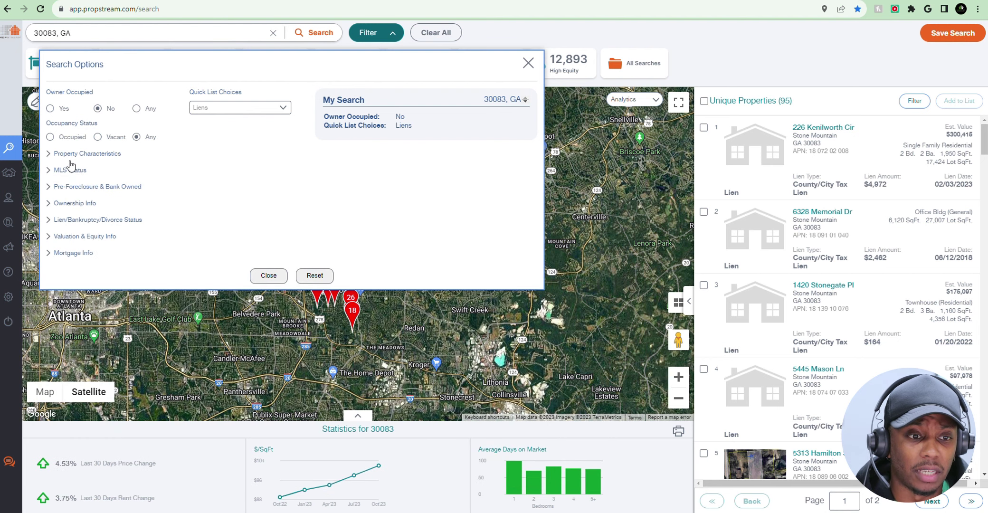
{"action": "left_click", "coordinate": [70, 169]}
{"action": "left_click", "coordinate": [66, 170]}
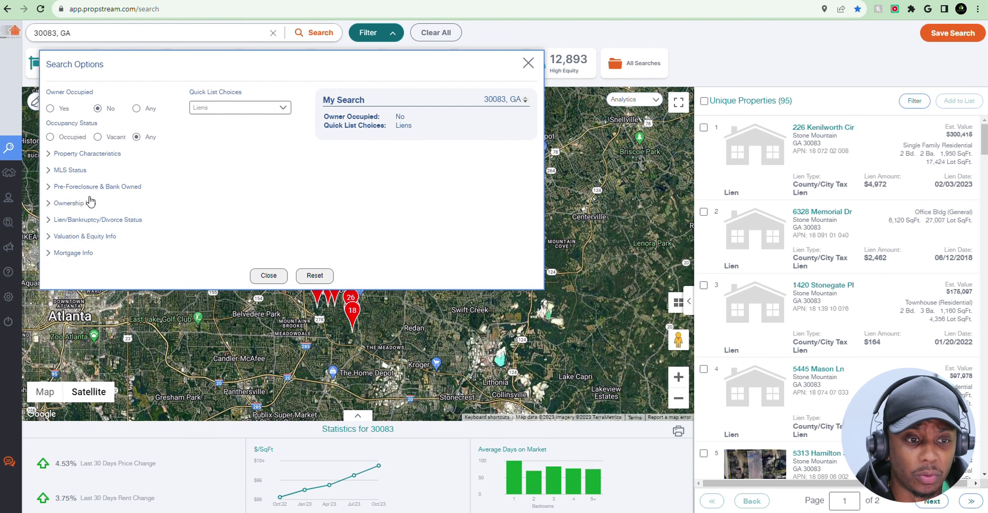
{"action": "left_click", "coordinate": [85, 187]}
{"action": "left_click", "coordinate": [85, 186]}
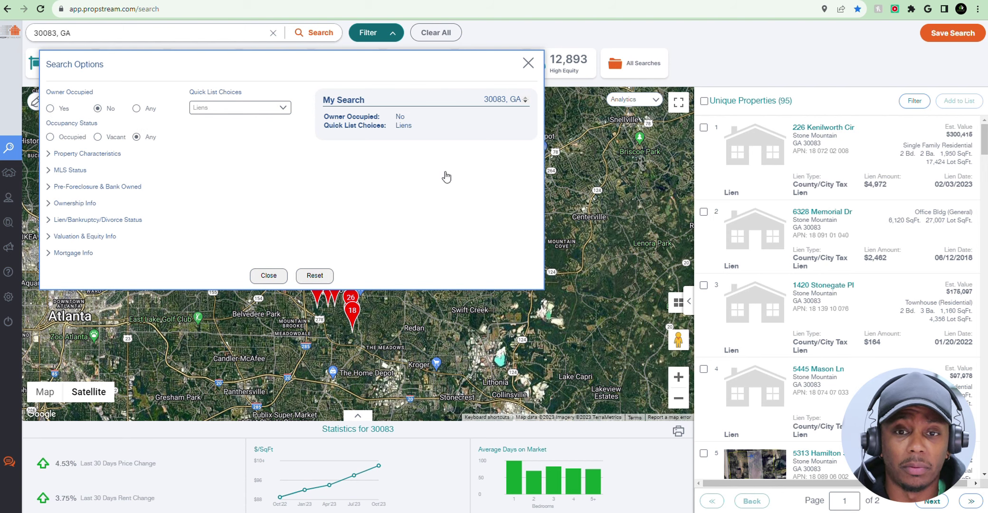
Close Search Options to see the 95 non-owner-occupied lien properties on the map.
{"action": "left_click", "coordinate": [527, 62]}
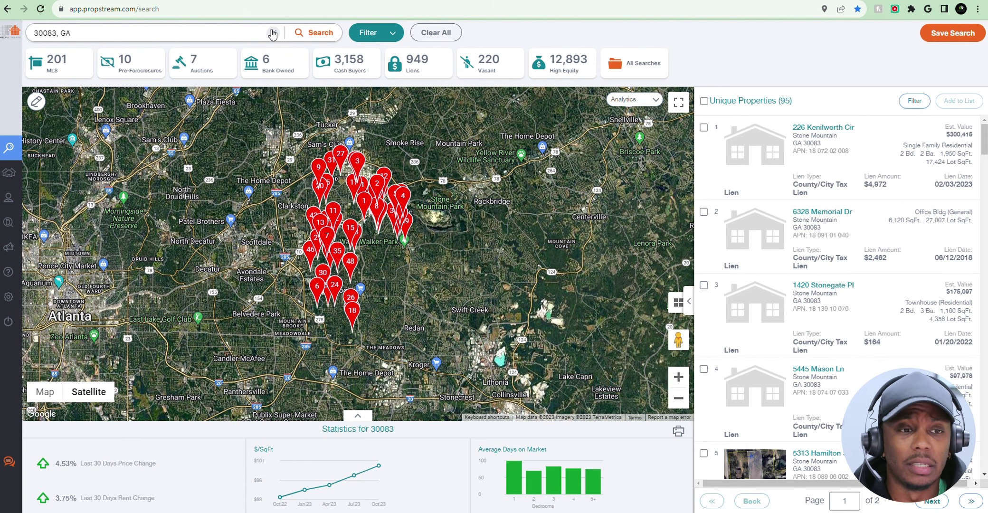
Replace the 30083 search with '444 fairburn r', load 444 Fairburn Rd NW, and view its details.
{"action": "left_click", "coordinate": [272, 34]}
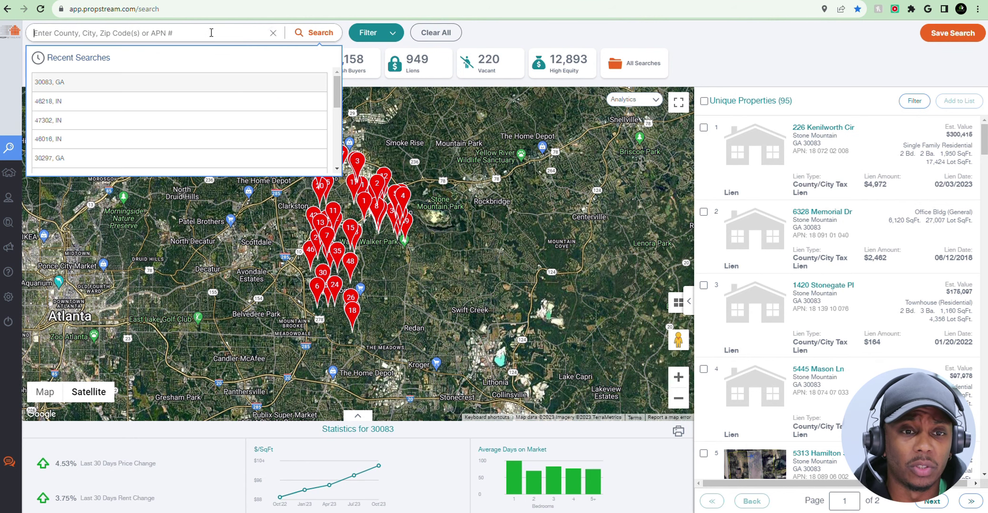
{"action": "type", "text": "444"}
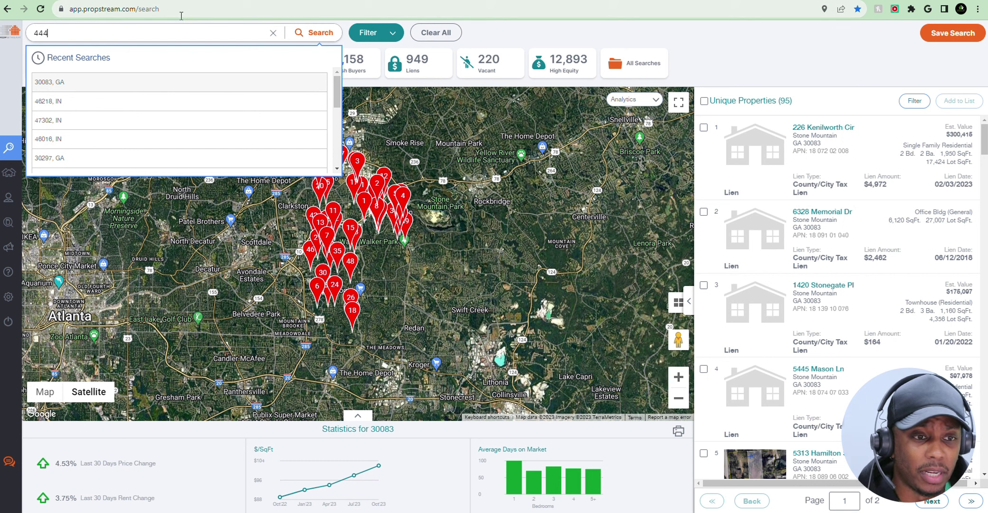
{"action": "type", "text": " fair"}
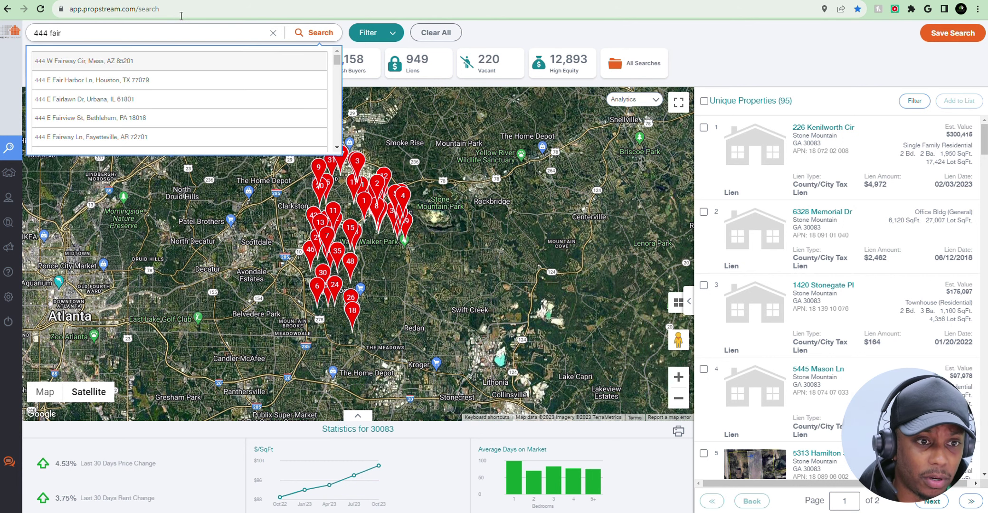
{"action": "type", "text": "burn"}
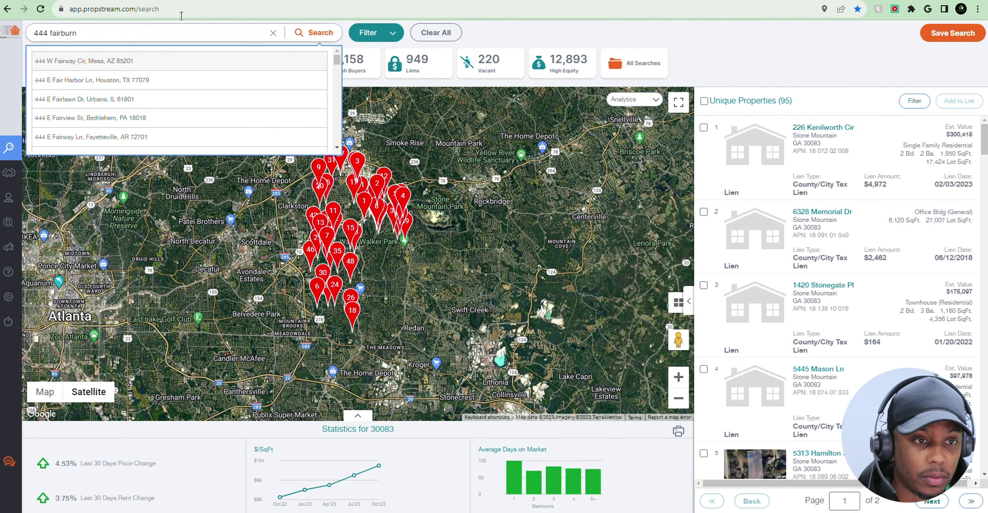
{"action": "type", "text": " r"}
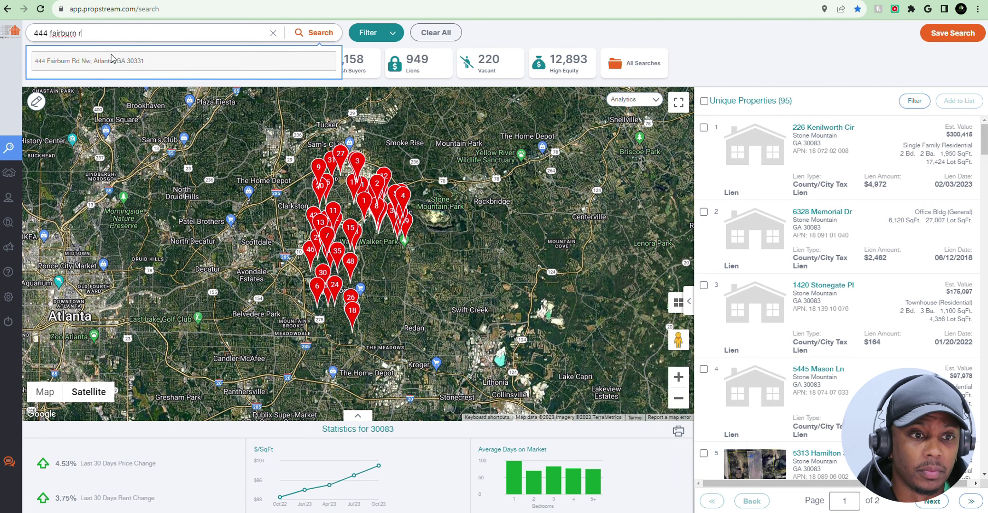
{"action": "left_click", "coordinate": [112, 59]}
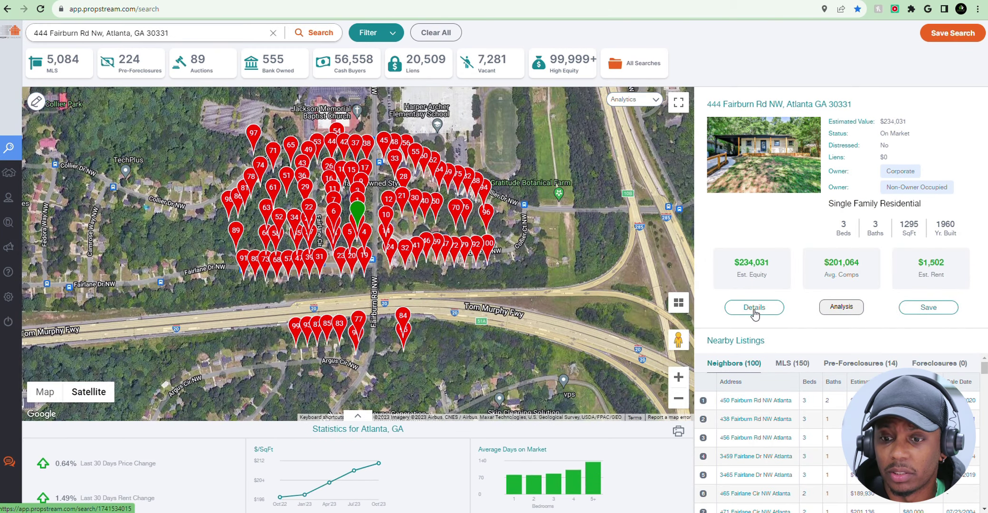
{"action": "left_click", "coordinate": [755, 307]}
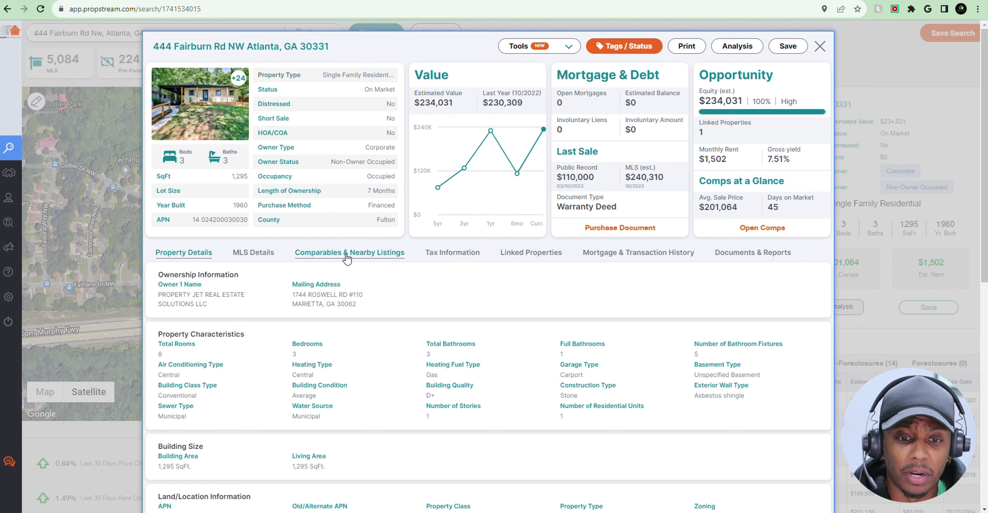
{"action": "left_click", "coordinate": [347, 253]}
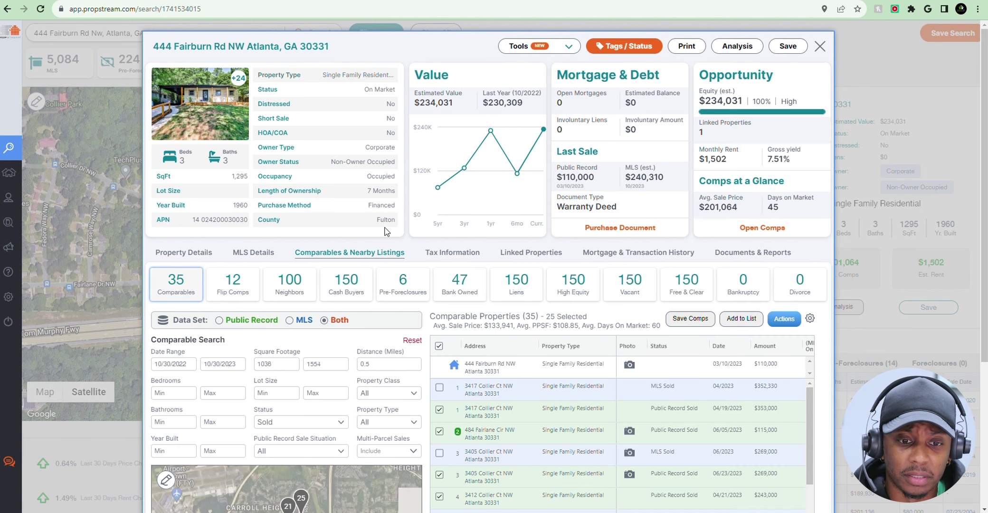
{"action": "scroll", "coordinate": [386, 231], "scroll_direction": "down", "scroll_amount": 4}
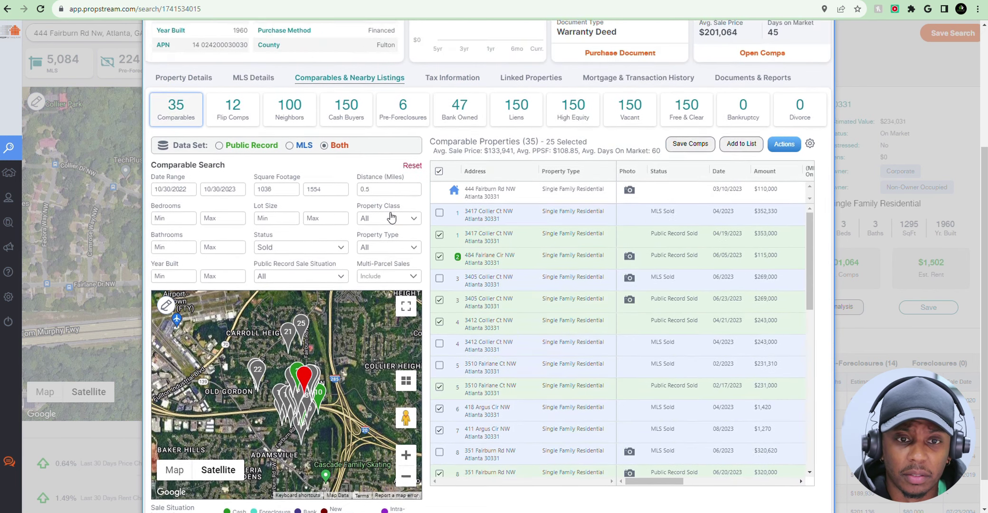
{"action": "scroll", "coordinate": [391, 217], "scroll_direction": "up", "scroll_amount": 1}
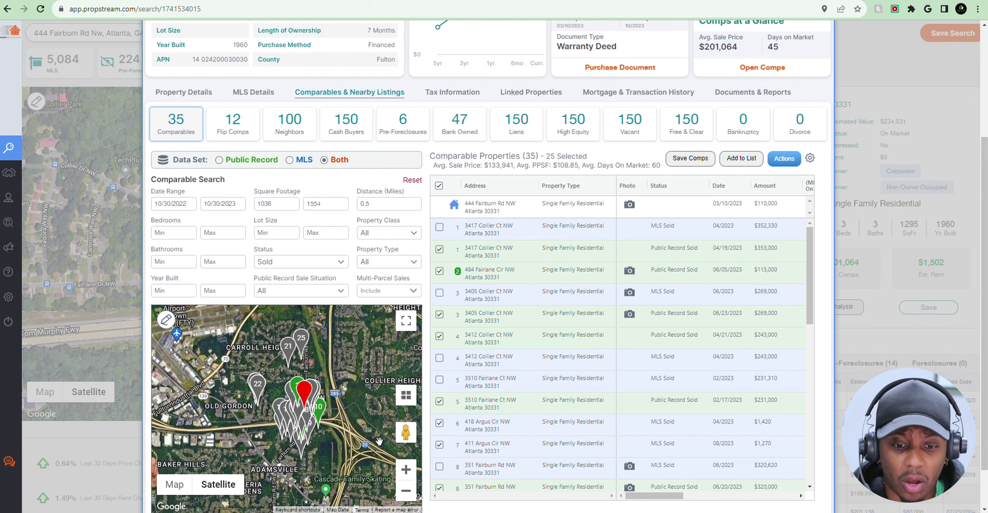
{"action": "scroll", "coordinate": [379, 441], "scroll_direction": "up", "scroll_amount": 4}
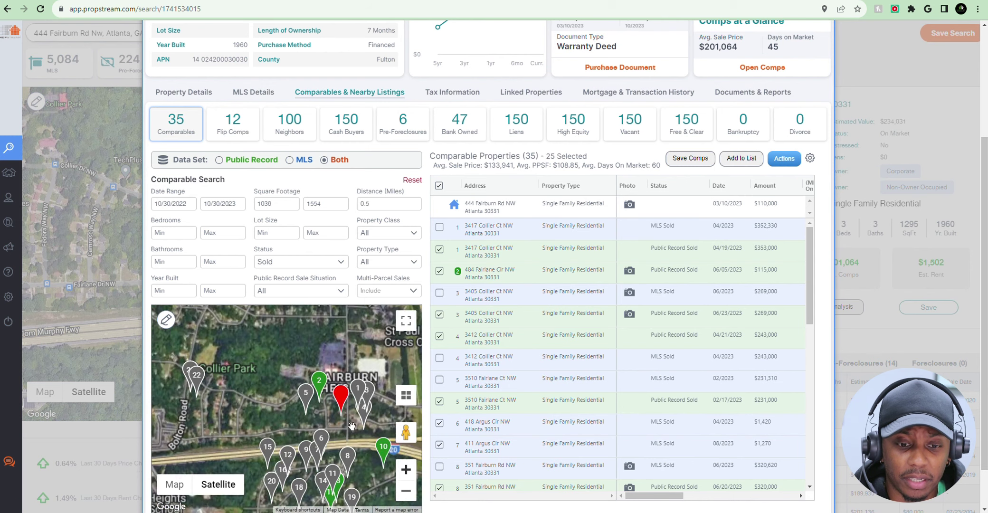
{"action": "scroll", "coordinate": [351, 425], "scroll_direction": "up", "scroll_amount": 1}
{"action": "left_click_drag", "start_coordinate": [286, 410], "coordinate": [236, 370]}
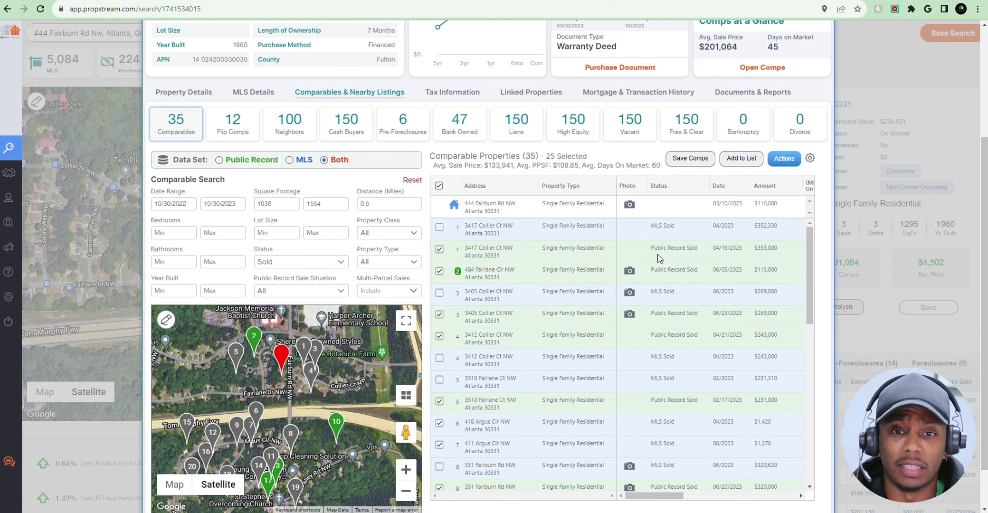
{"action": "scroll", "coordinate": [460, 290], "scroll_direction": "up", "scroll_amount": 3}
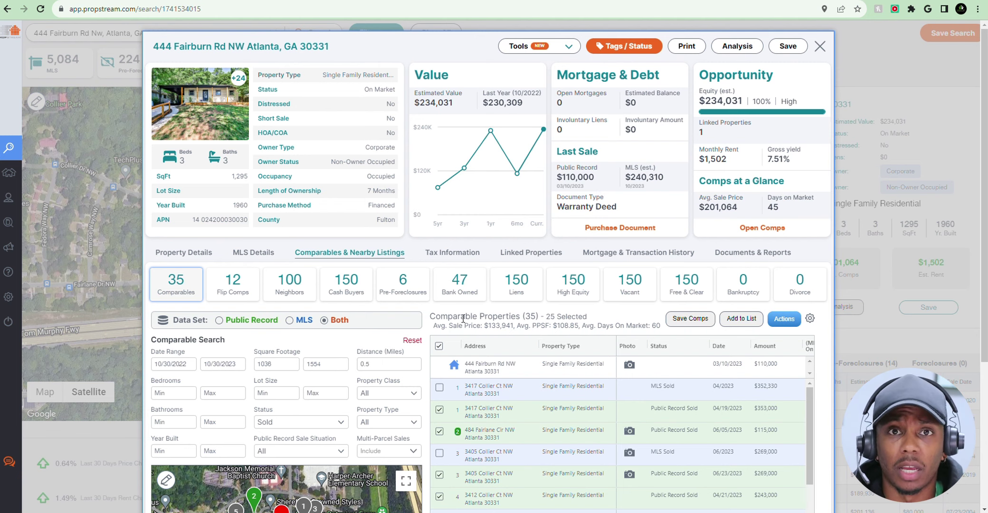
{"action": "left_click", "coordinate": [820, 47]}
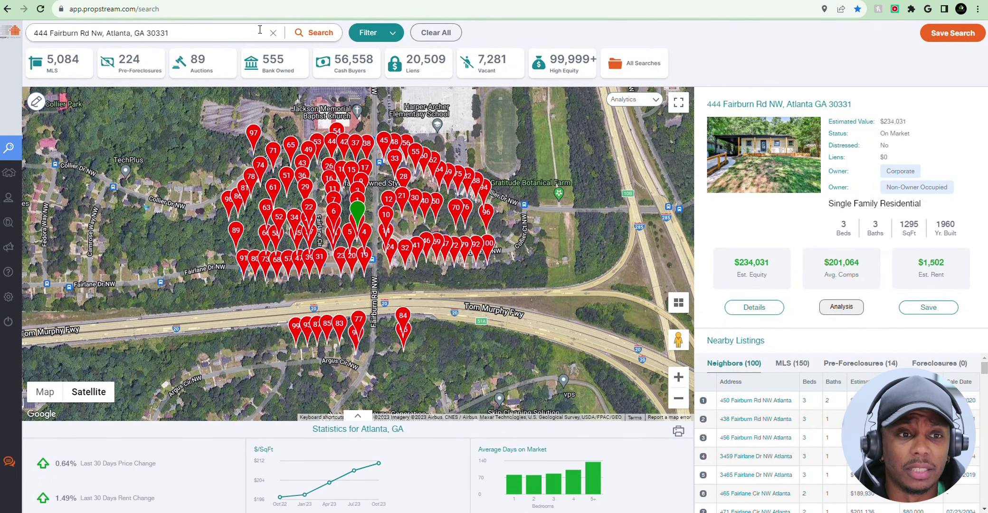
Search the map for zip code 30331 using the '30331, GA' suggestion.
{"action": "left_click", "coordinate": [243, 29]}
{"action": "type", "text": "3033"}
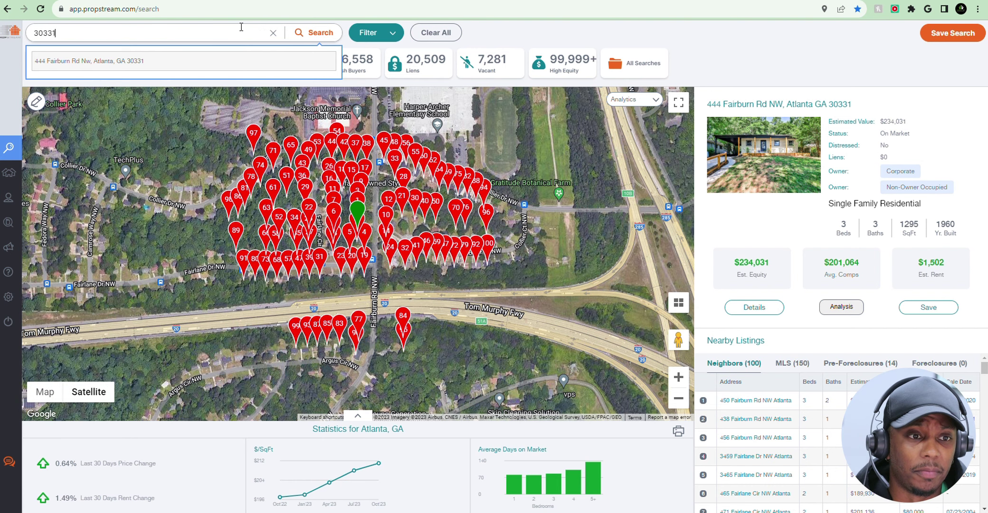
{"action": "type", "text": "1"}
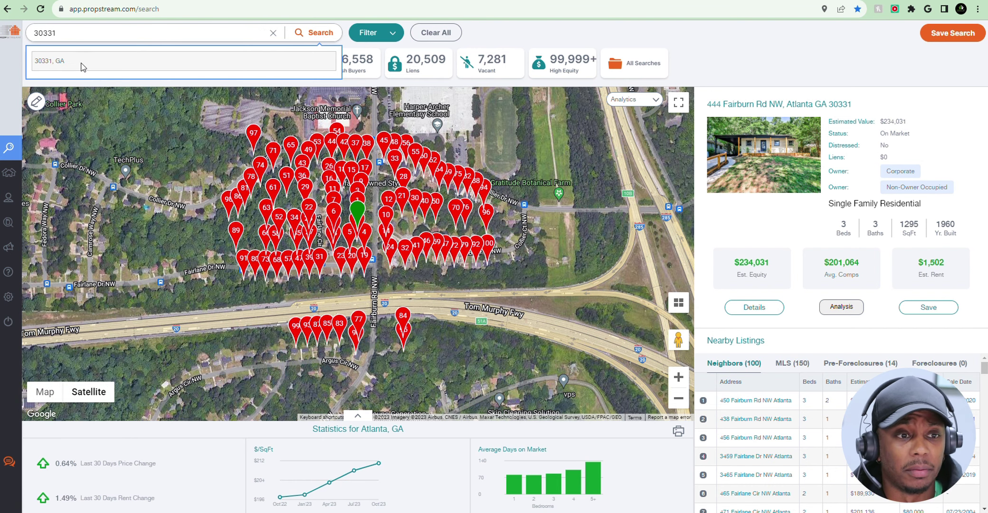
{"action": "left_click", "coordinate": [83, 63]}
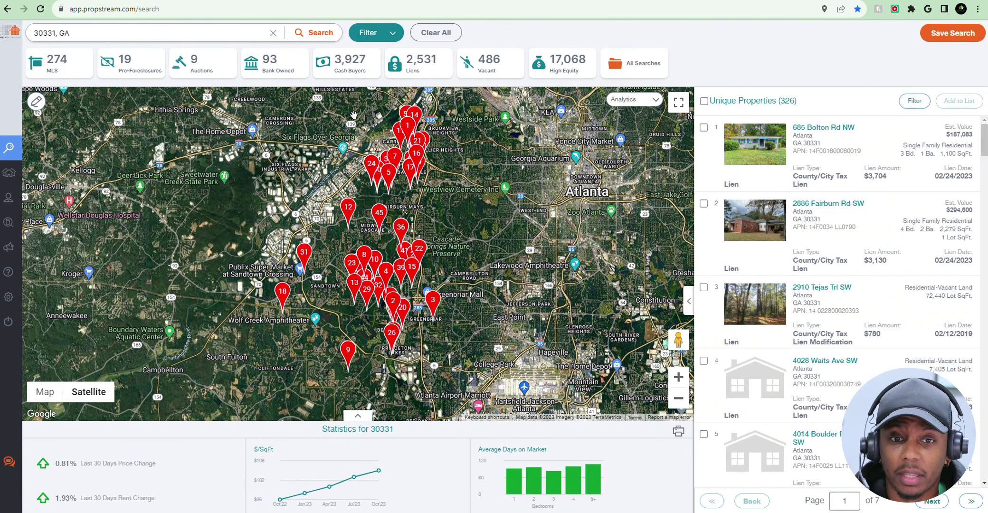
Apply the Cash Buyers quick list for 3,927 properties, then select and deselect all results.
{"action": "left_click", "coordinate": [352, 68]}
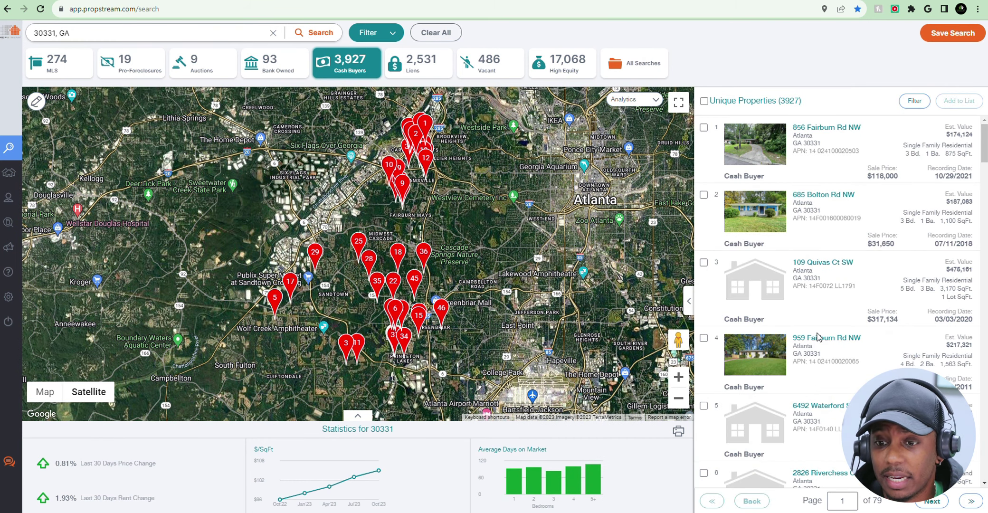
{"action": "scroll", "coordinate": [822, 238], "scroll_direction": "down", "scroll_amount": 7}
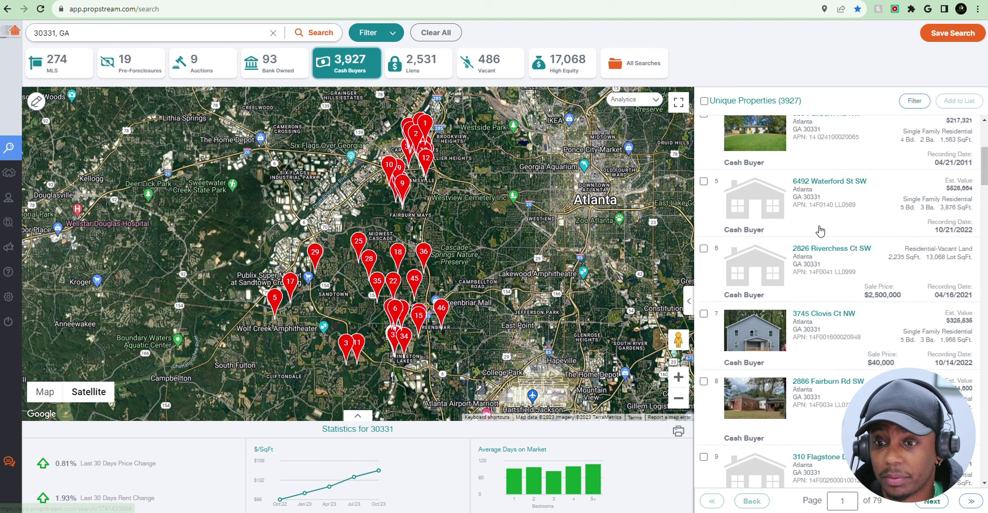
{"action": "scroll", "coordinate": [819, 261], "scroll_direction": "up", "scroll_amount": 7}
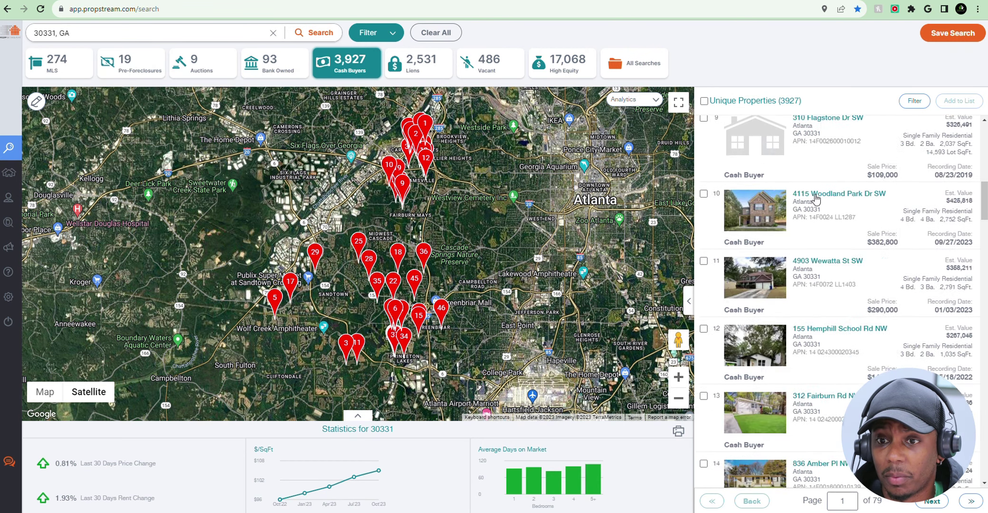
{"action": "scroll", "coordinate": [817, 198], "scroll_direction": "up", "scroll_amount": 1}
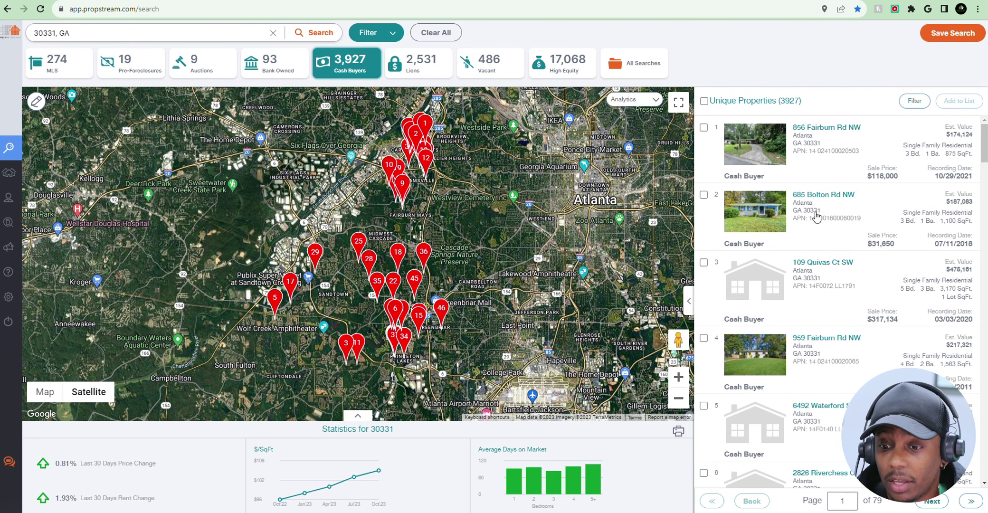
{"action": "scroll", "coordinate": [786, 203], "scroll_direction": "down", "scroll_amount": 1}
{"action": "scroll", "coordinate": [786, 203], "scroll_direction": "up", "scroll_amount": 1}
{"action": "left_click", "coordinate": [704, 101]}
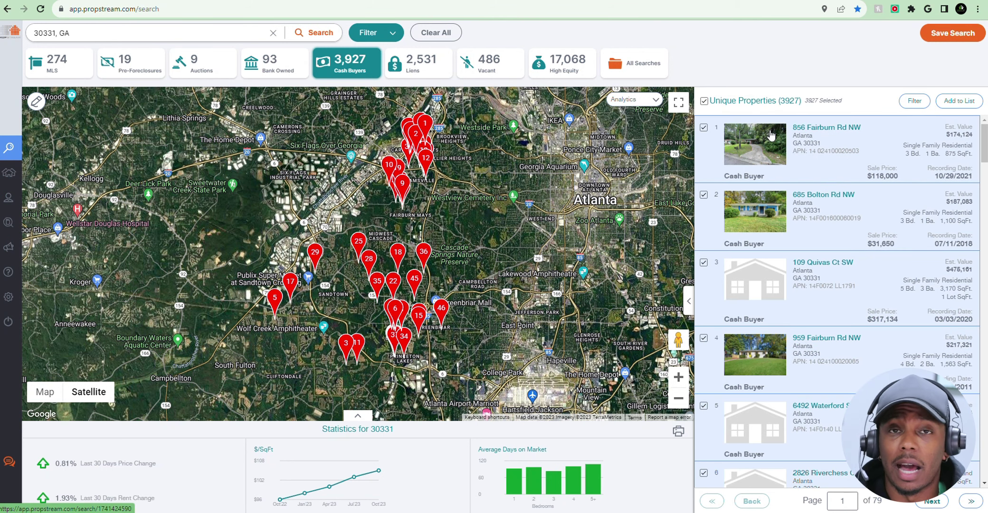
{"action": "left_click", "coordinate": [704, 103]}
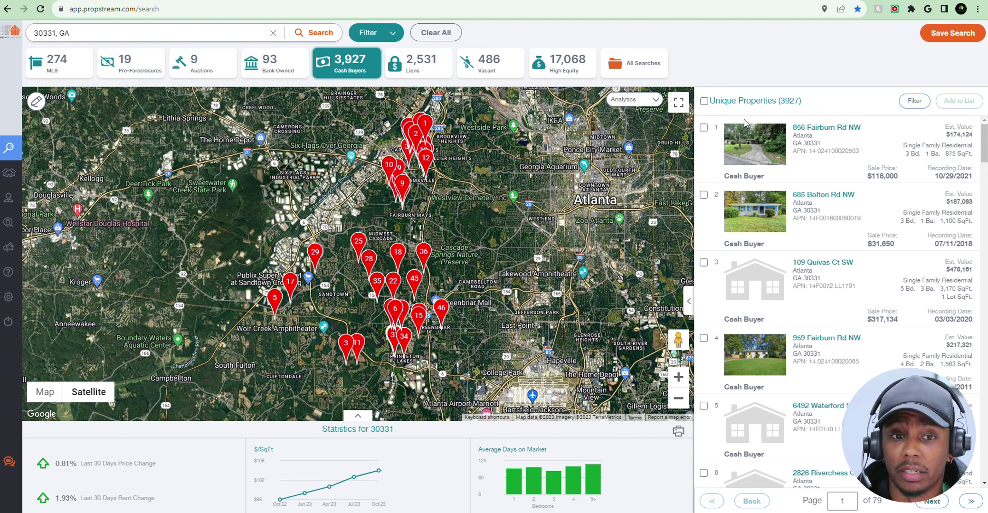
Clear 30331, GA from the search box and dismiss the Recent Searches dropdown.
{"action": "left_click", "coordinate": [275, 34]}
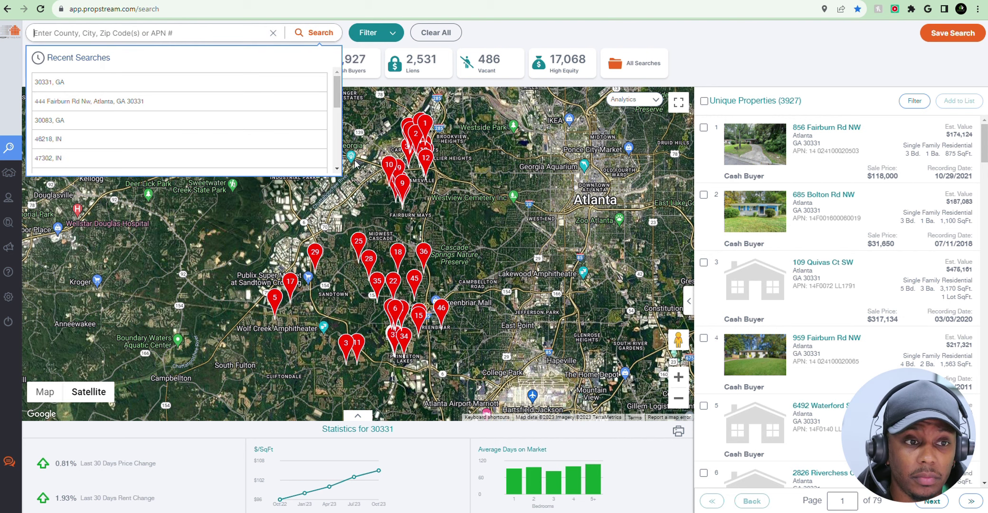
{"action": "left_click", "coordinate": [787, 77]}
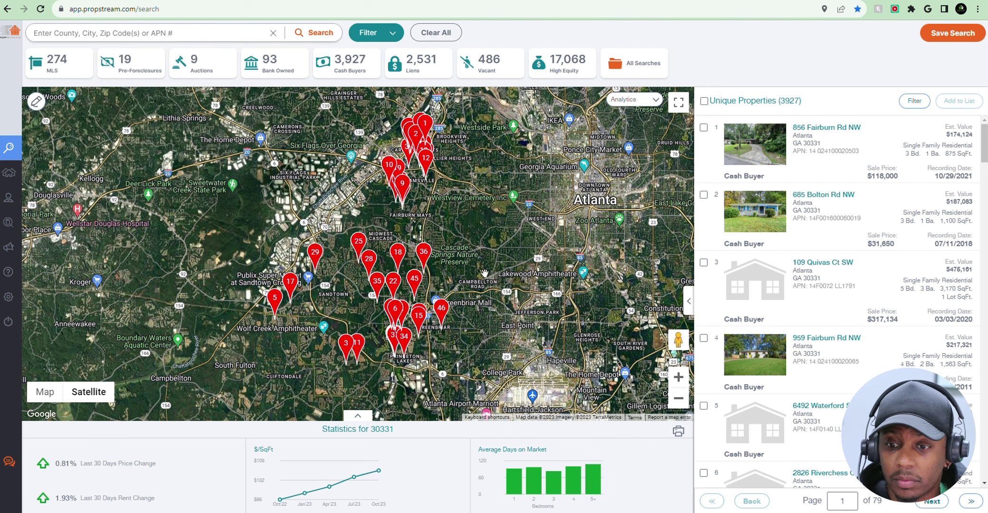